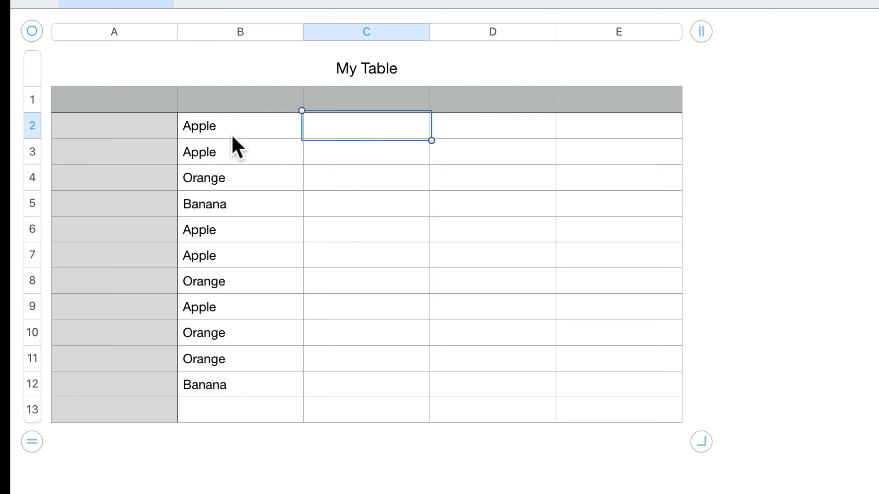
Start a COUNTIF formula in cell C2
click(405, 132)
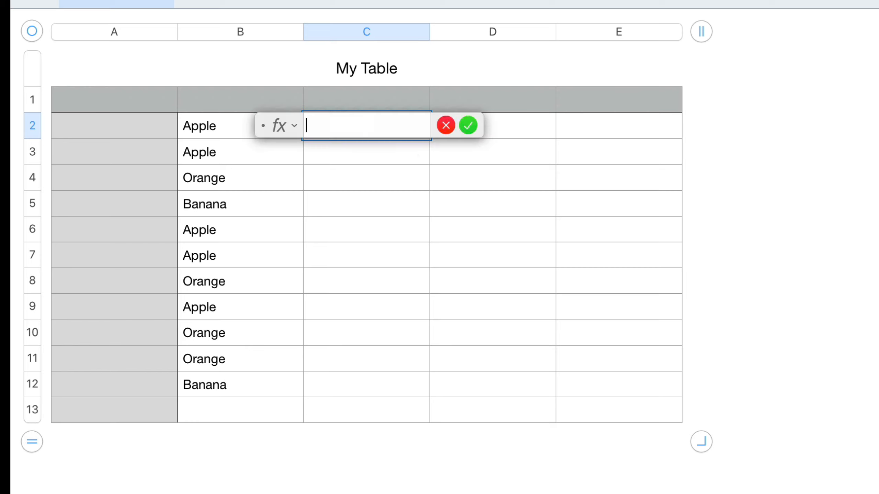
text(COUNT)
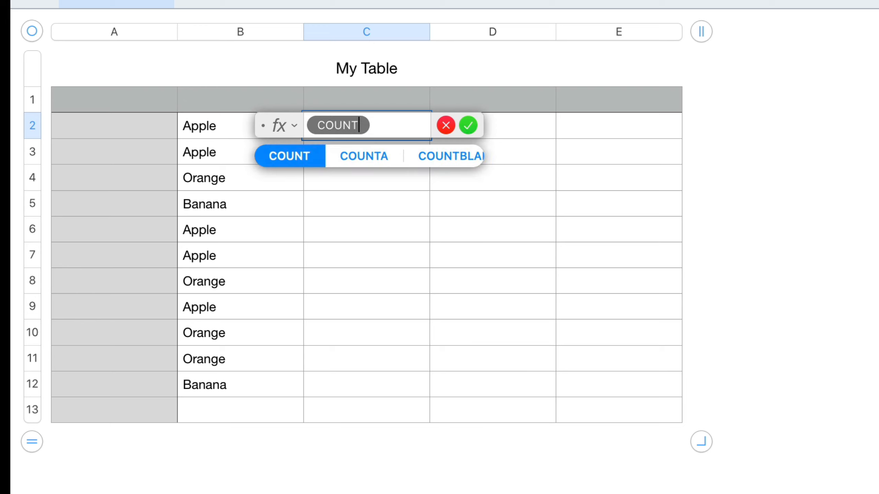
text(IF)
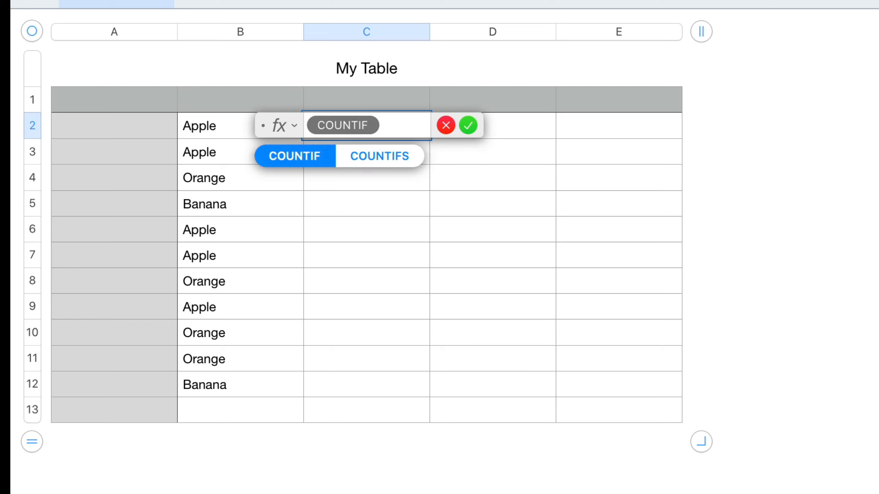
text(()
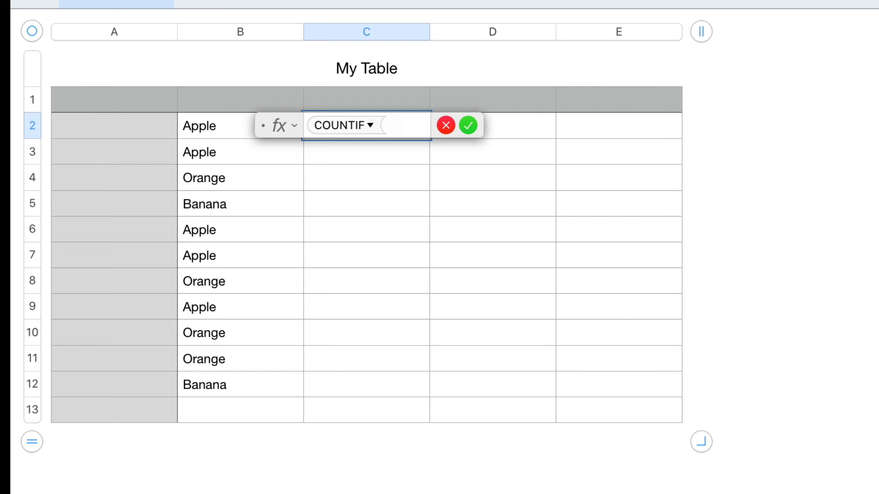
Look up COUNTIF in the function reference and read its description and arguments
click(703, 37)
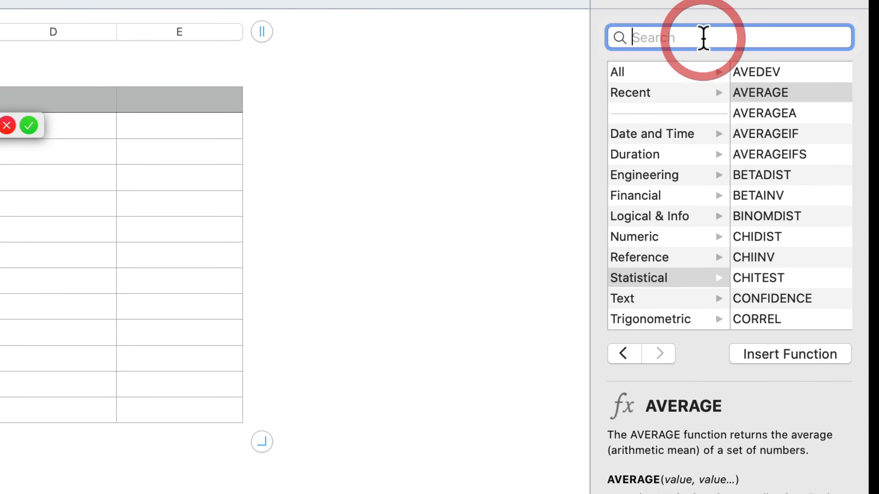
text(countif)
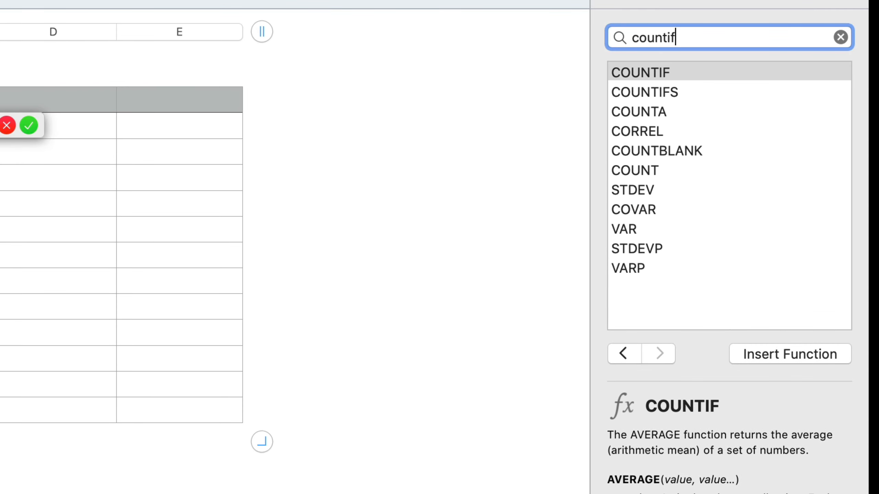
scroll(699, 484, down, 3)
scroll(699, 485, up, 3)
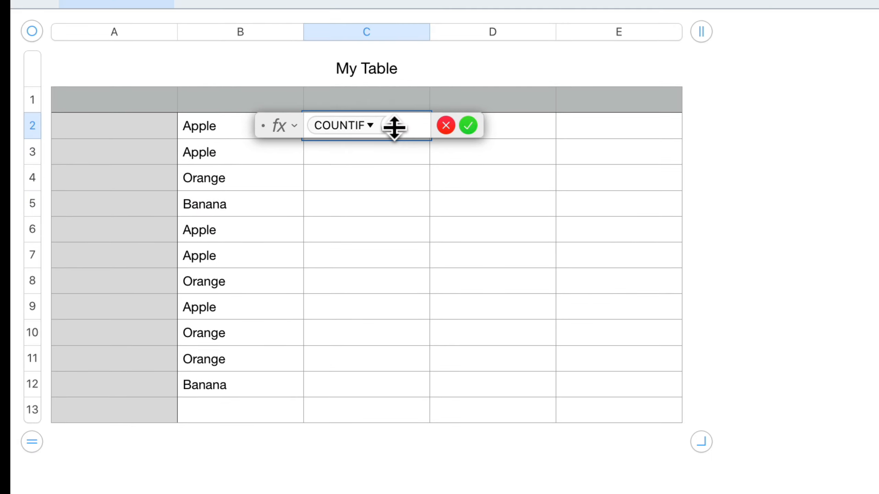
Complete the COUNTIF formula in C2 with the range B2:B12 and the condition "Apple"
click(396, 124)
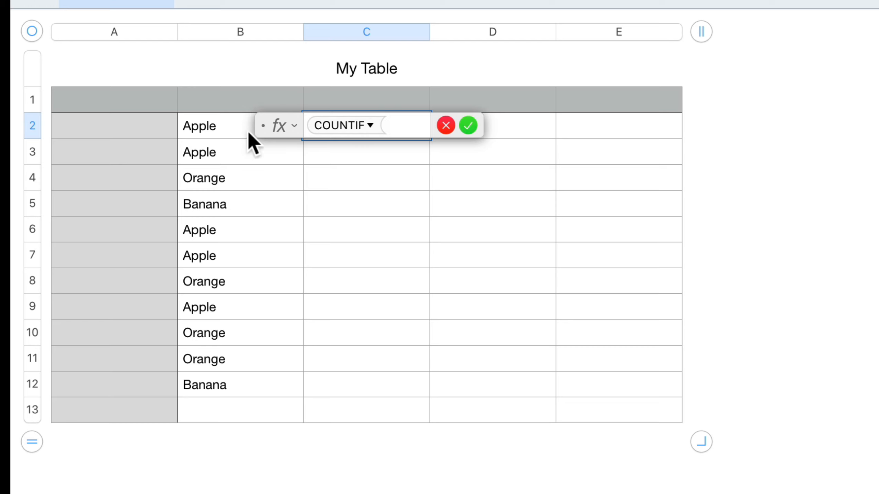
drag(224, 128, 242, 381)
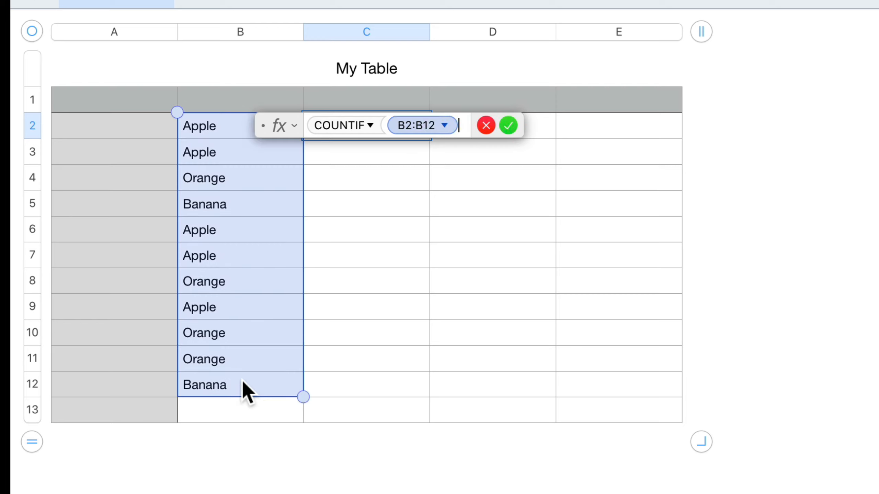
text(,)
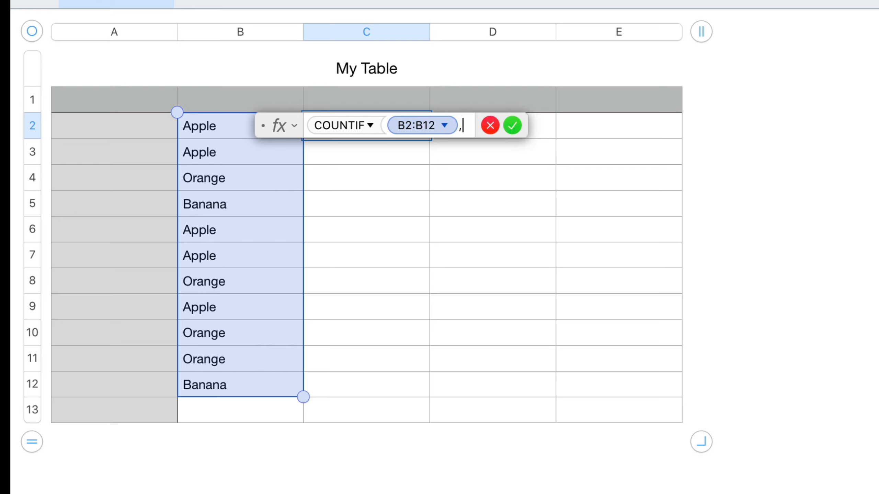
text(")
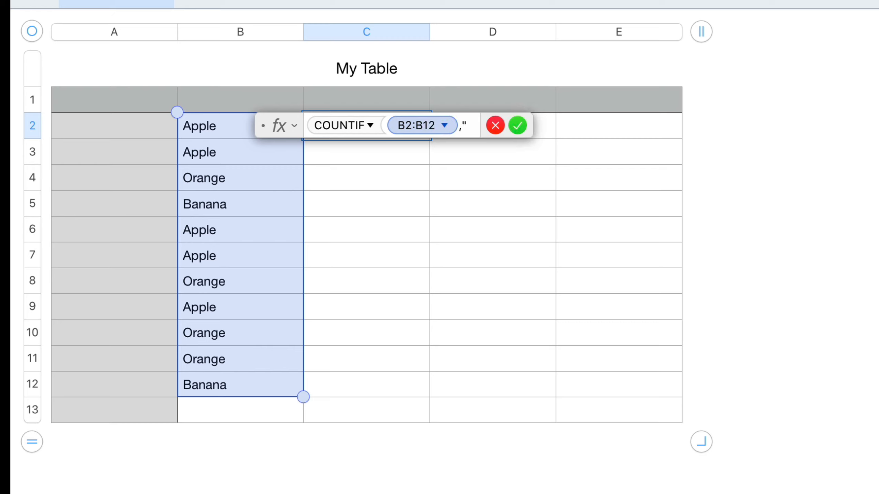
text(Apple")
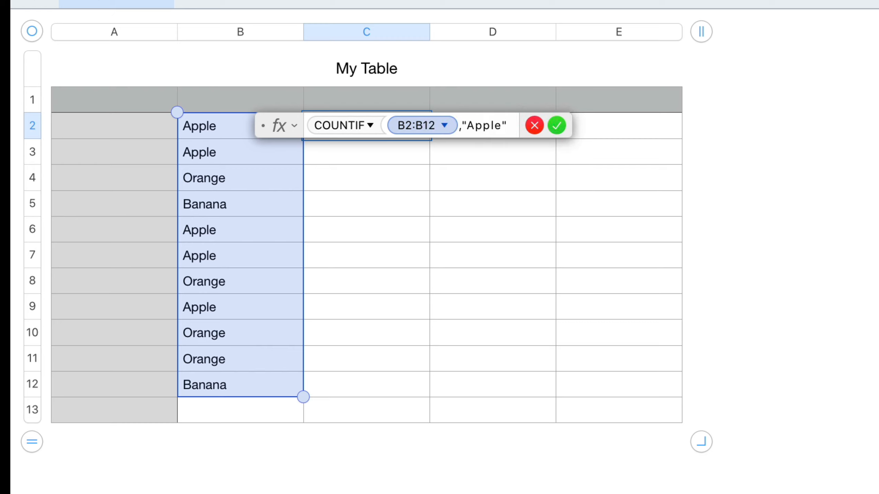
text())
key(Return)
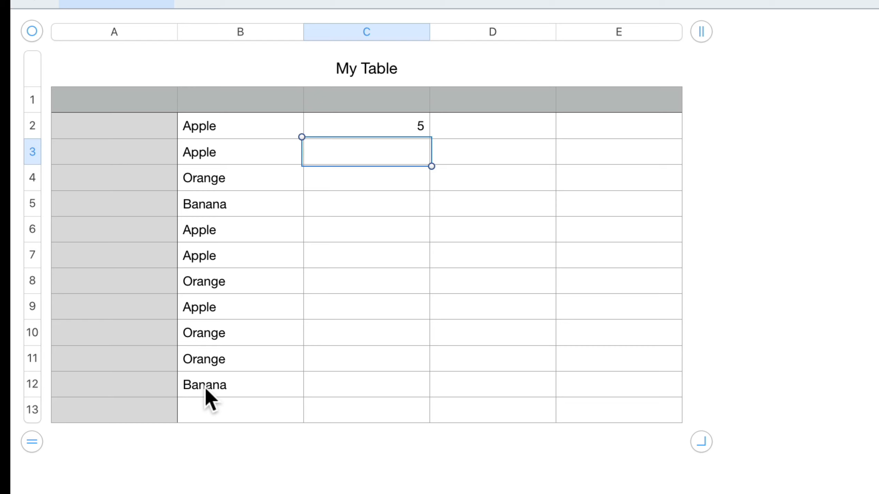
Test the count by changing cell B3 to Orange and setting it back to Apple
click(237, 155)
text(Orang)
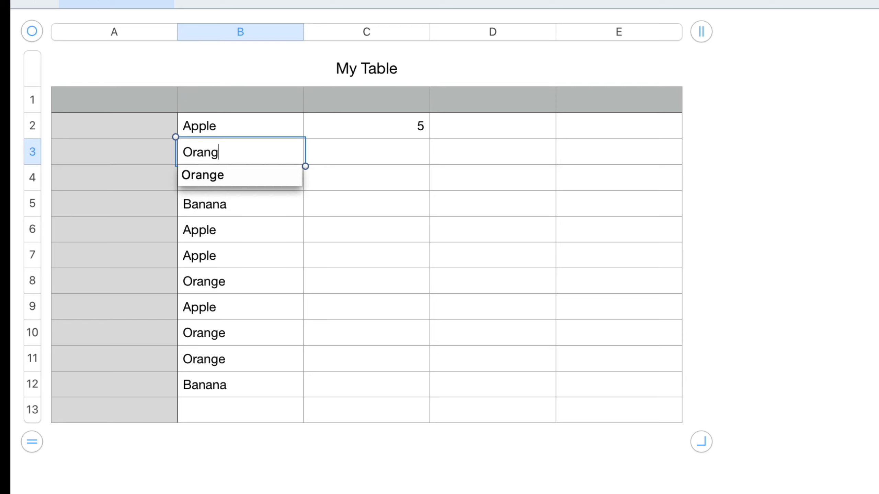
key(Return)
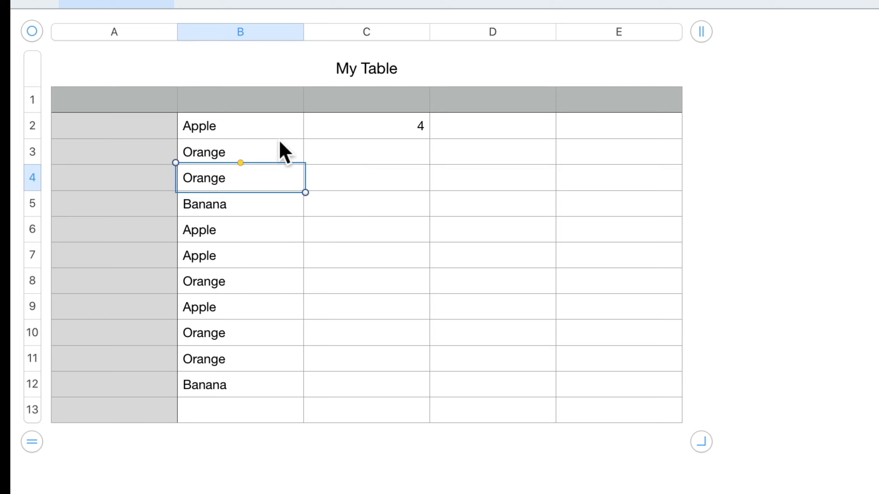
click(261, 155)
text(Appl)
key(Return)
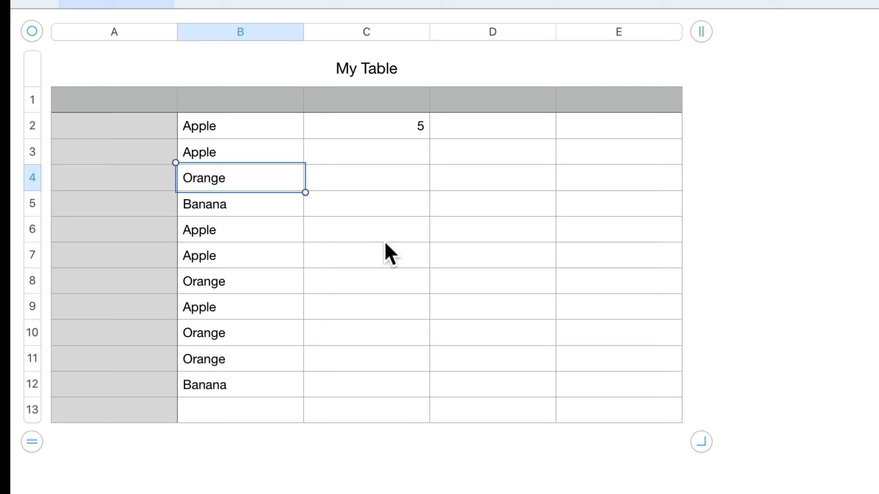
Replace the B2:B12 range in the C2 COUNTIF formula with the whole column B
click(410, 131)
click(410, 132)
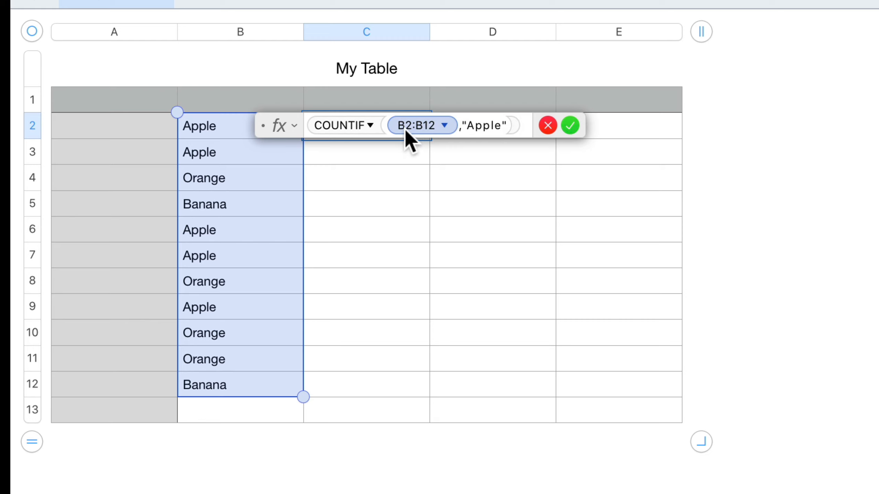
click(419, 127)
key(BackSpace)
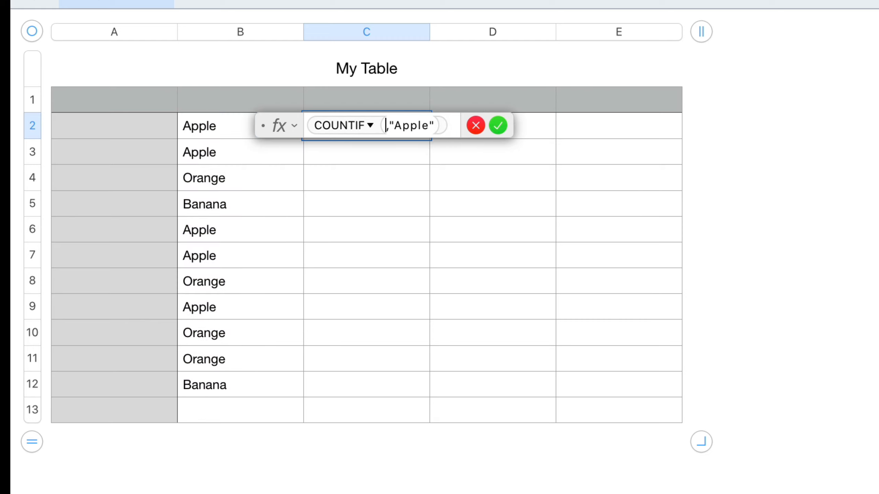
click(247, 34)
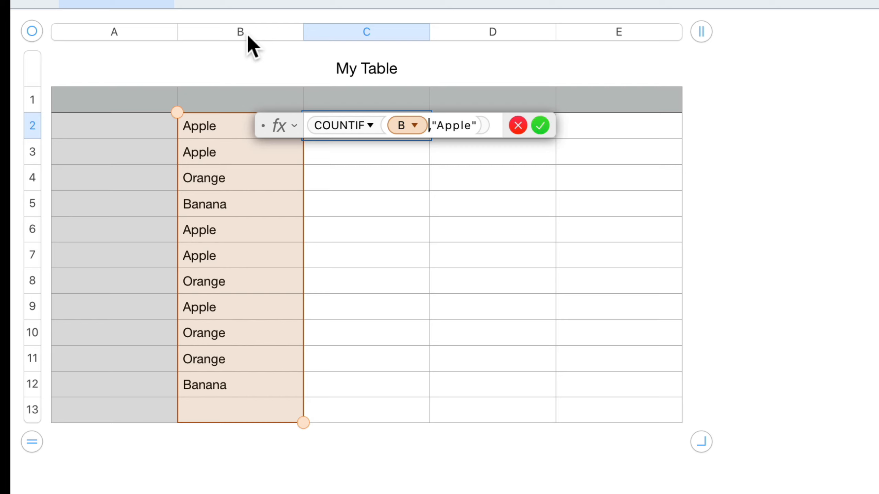
key(Return)
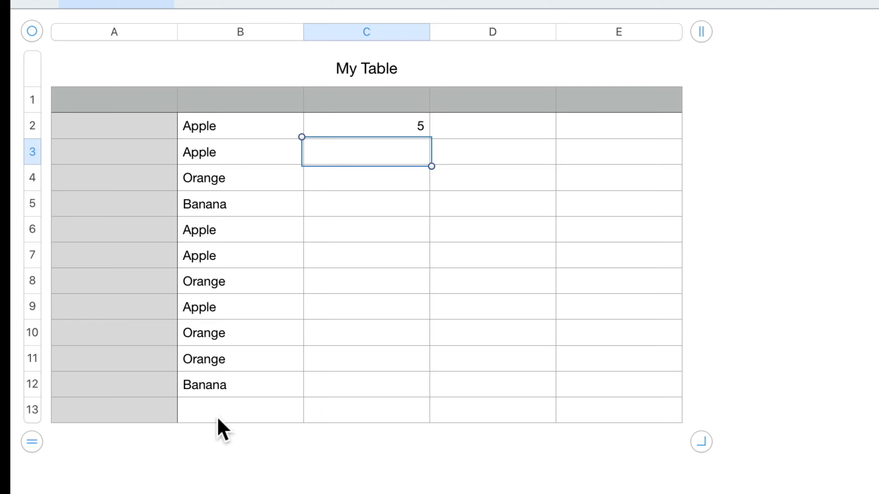
Review the COUNTIF formula in C2 and clear it from the cell
click(380, 131)
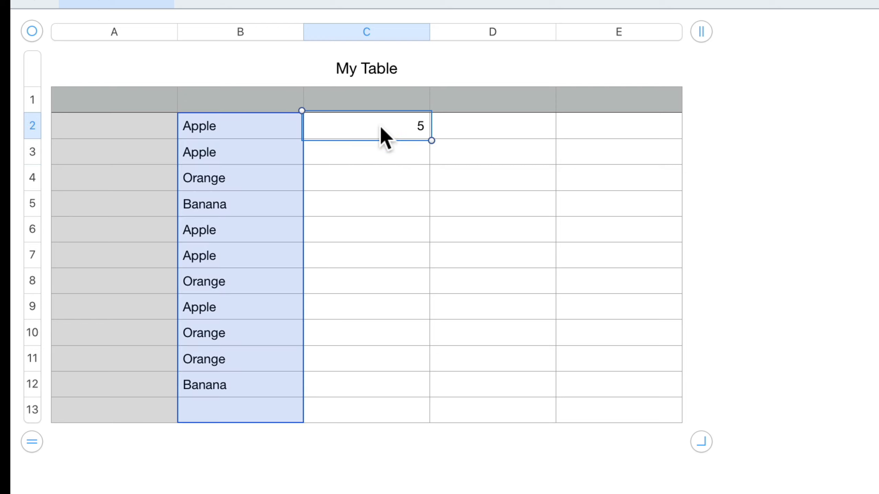
click(385, 129)
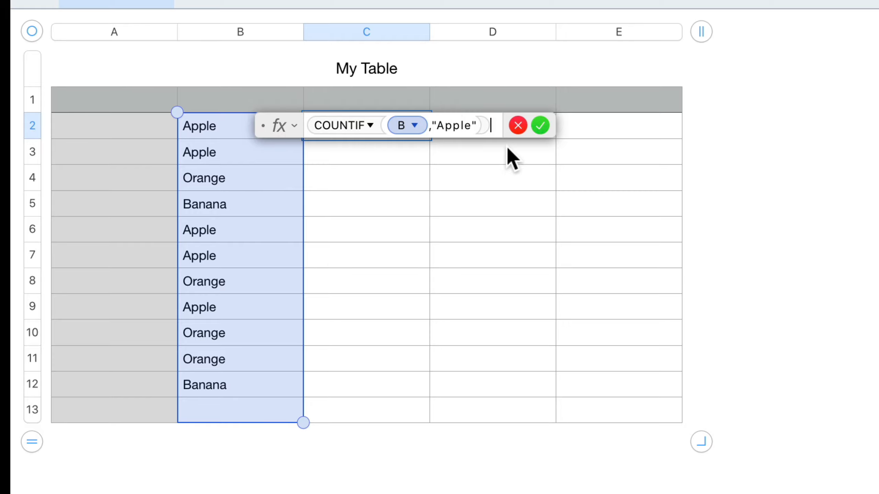
key(Return)
click(414, 124)
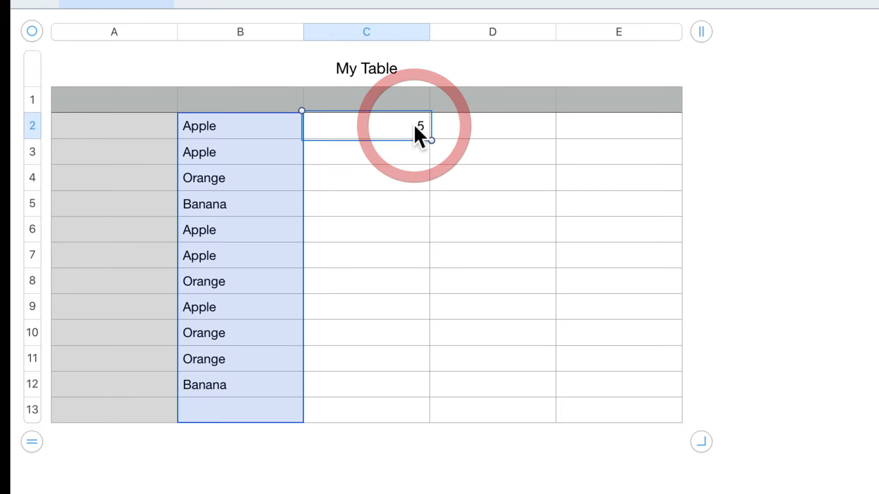
key(Delete)
Turn the table's last row into a footer by setting the number of footer rows to 1
click(167, 372)
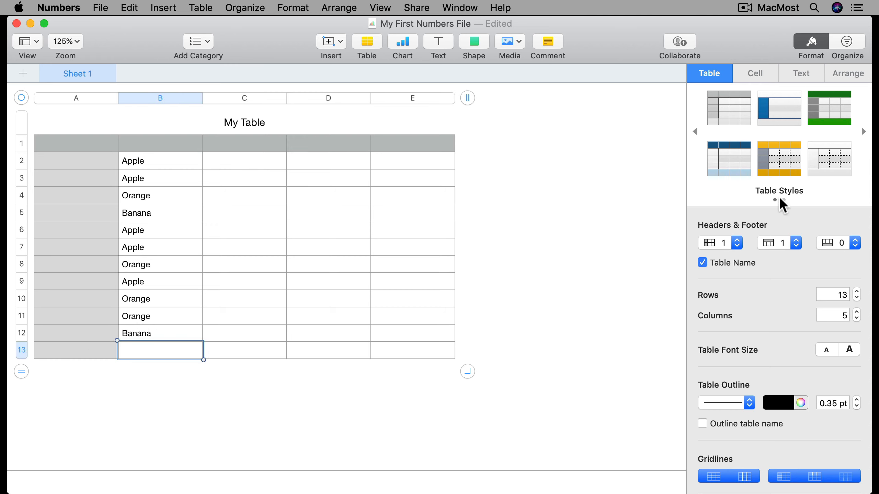
click(836, 253)
click(842, 257)
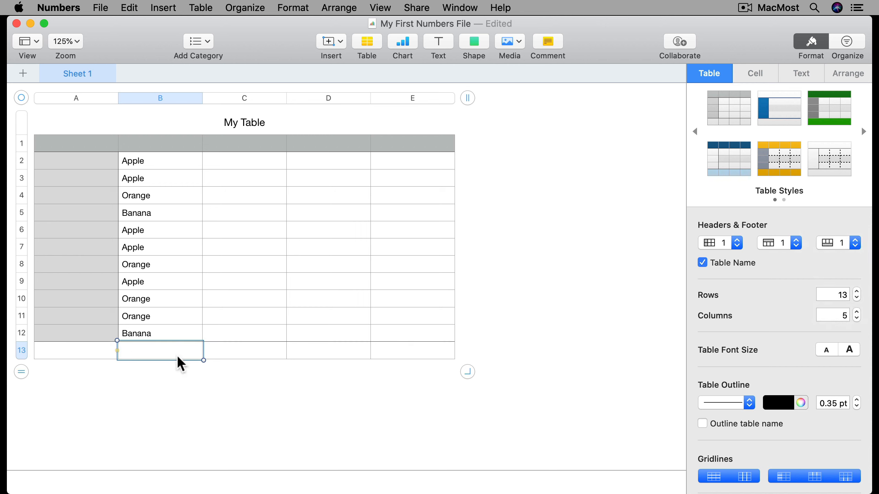
Enter the formula COUNTIF(B,"Apple") in the footer cell of column B
key(equal)
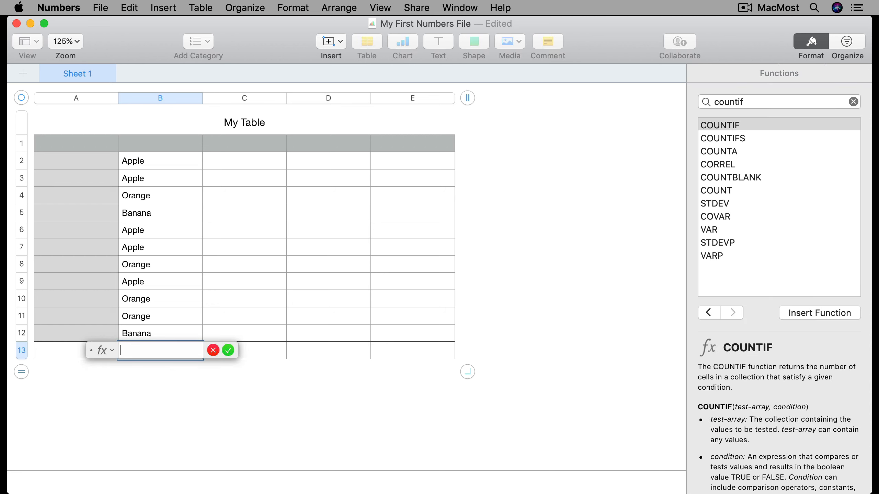
text(countif)
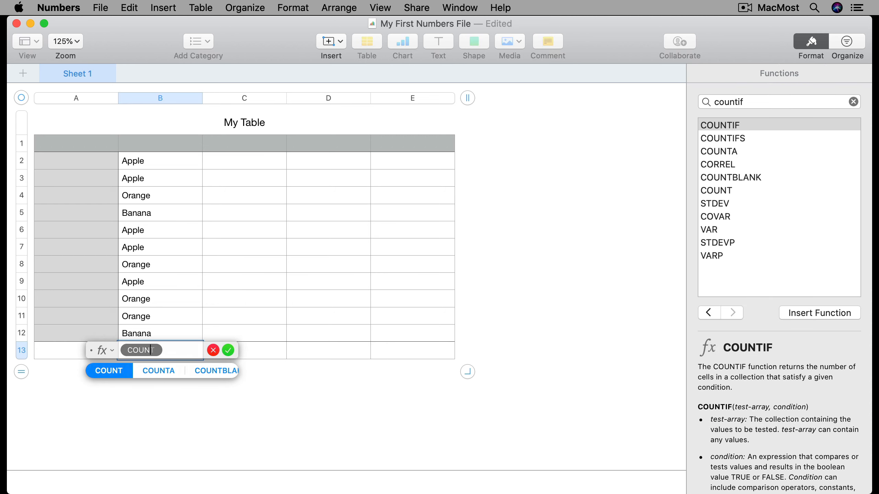
key(Return)
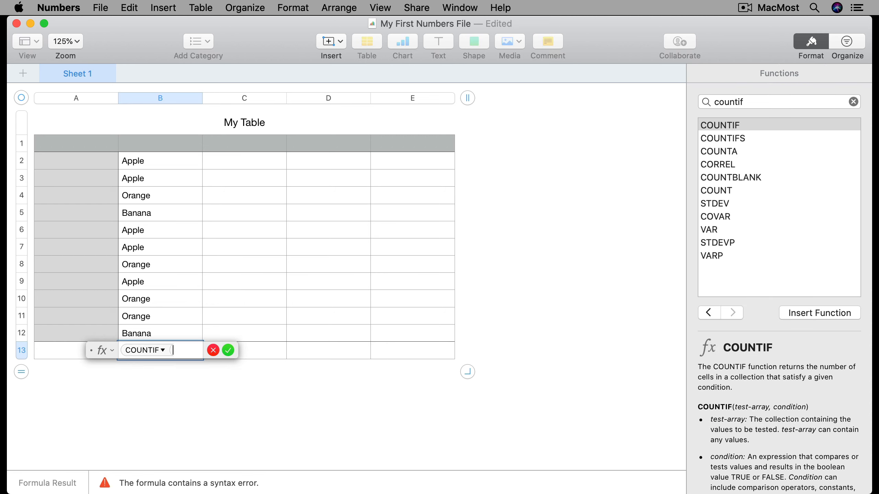
click(158, 100)
text(,"Apple)
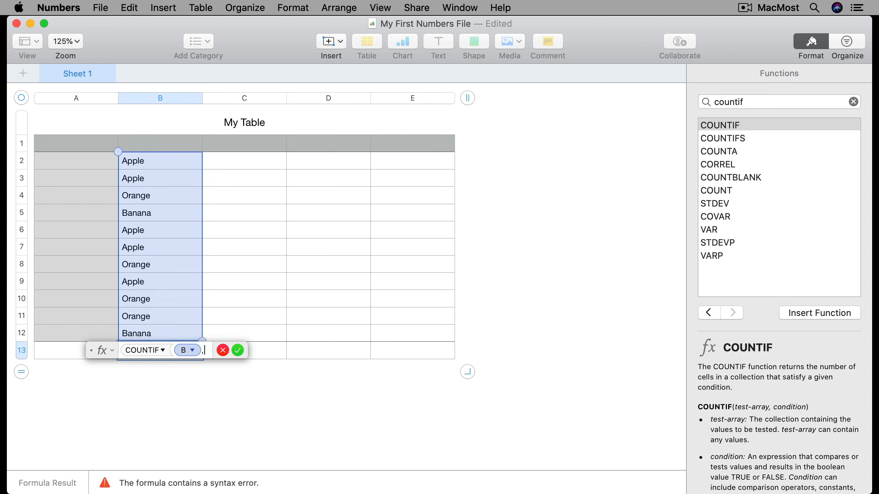
text("))
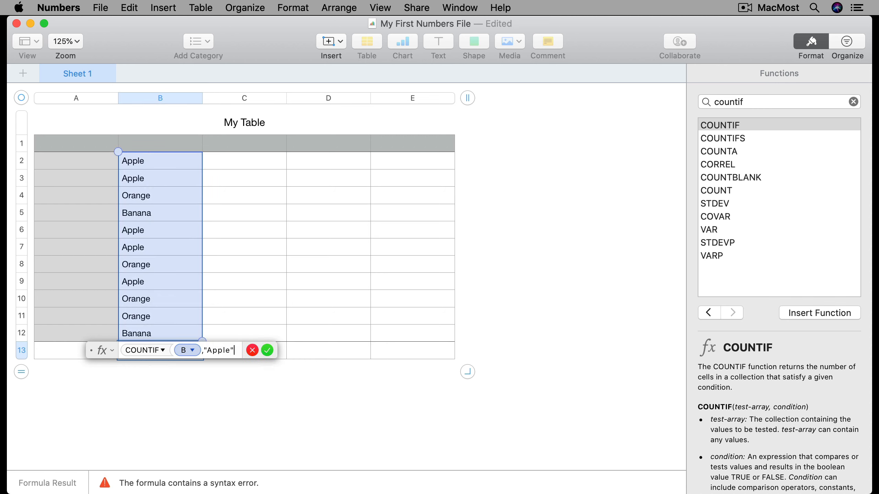
key(Return)
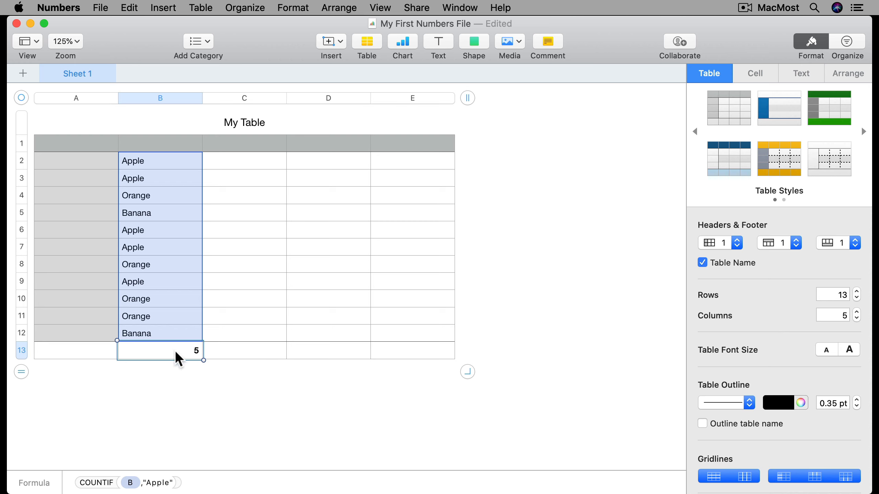
Add a body row below row 12 and enter Apple in its column B cell
click(144, 334)
key(Return)
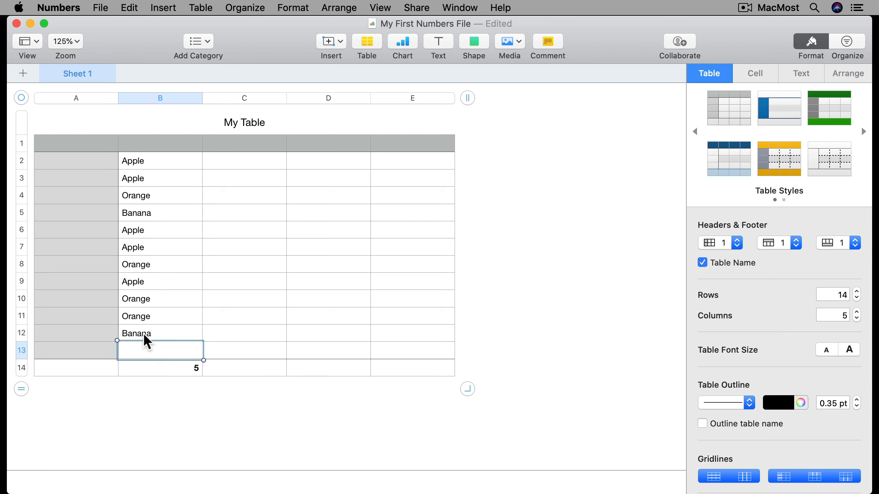
text(Apple)
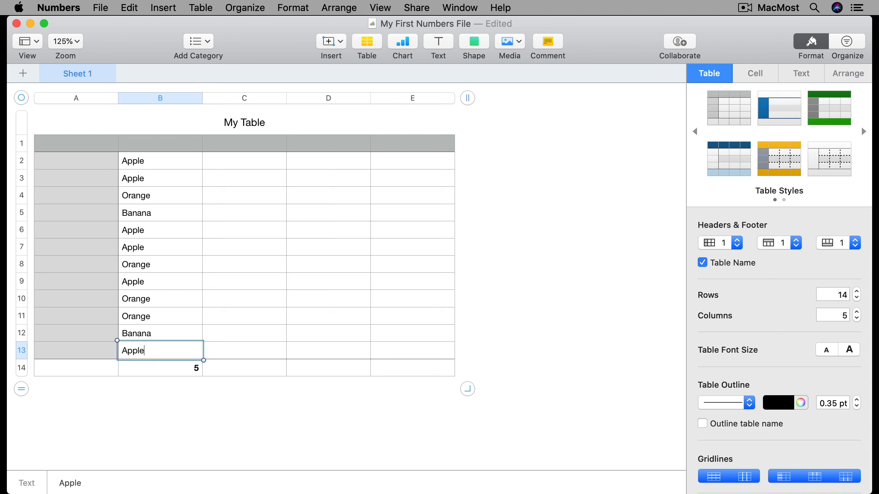
key(Return)
Enter the values 4, 6, 3, 8, 4, 8, 3, 9, 2, 3, 6 and 7 down cells C2 to C13
click(252, 164)
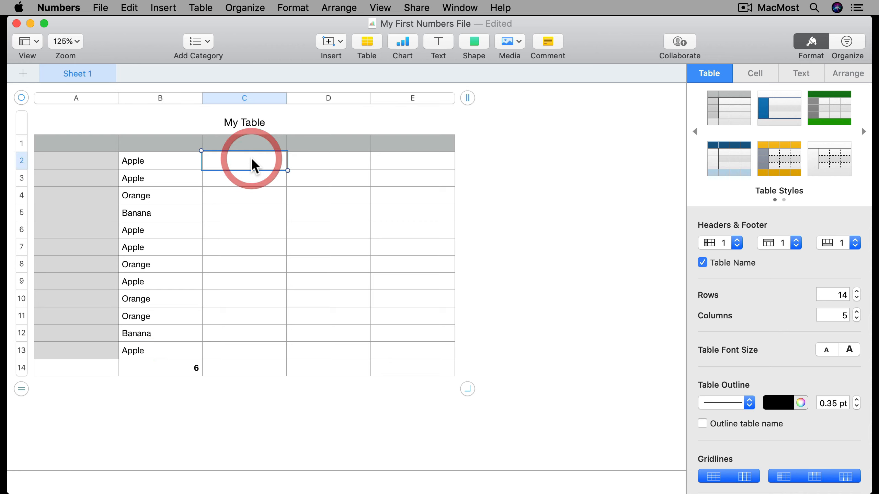
text(4)
key(Return)
text(6)
key(Return)
text(3)
key(Return)
text(8)
key(Return)
text(4)
key(Return)
text(8)
key(Return)
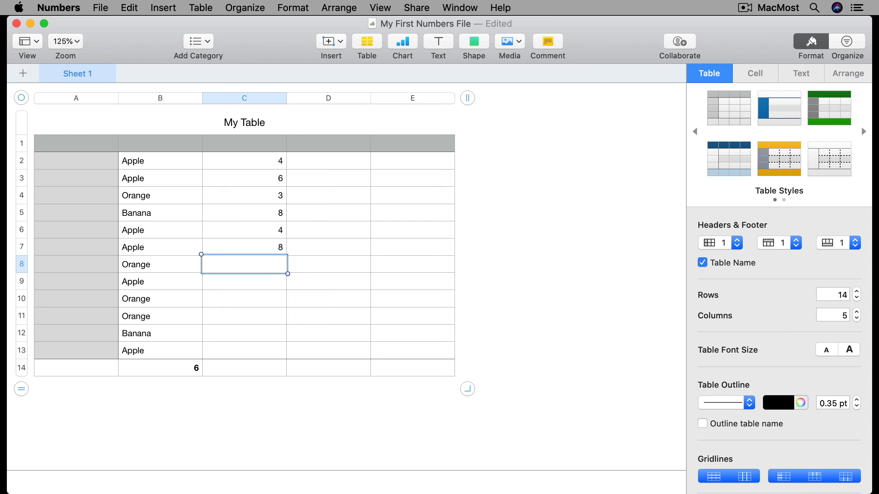
text(3)
key(Return)
text(9)
key(Return)
text(2)
key(Return)
text(3)
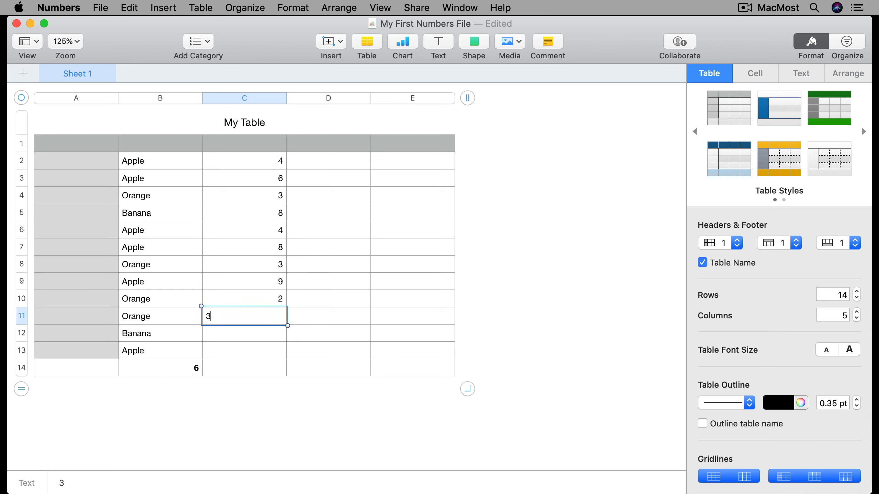
key(Return)
text(6)
key(Return)
text(7)
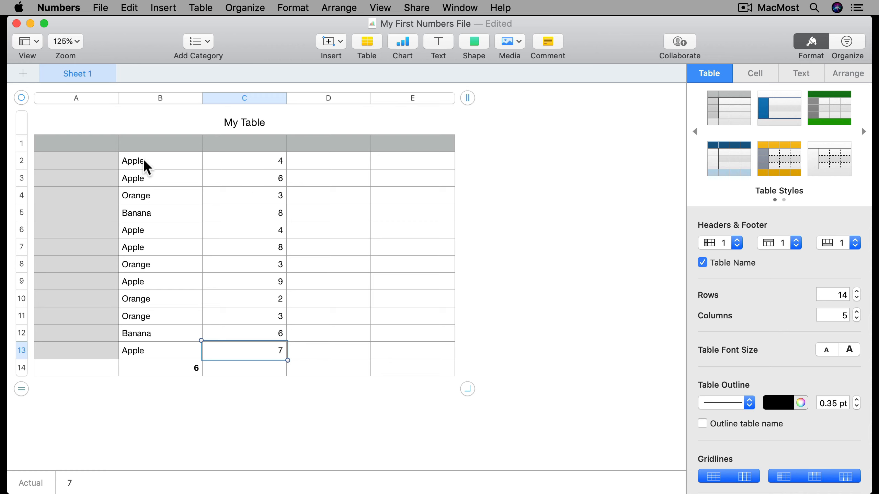
Start a SUMIF formula in the footer cell of column C and look up SUMIF in the function reference
click(237, 368)
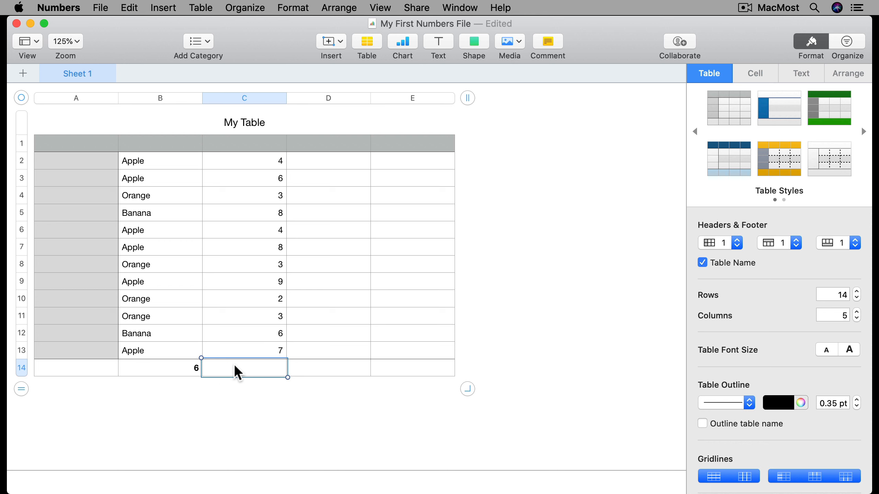
text(=sumif()
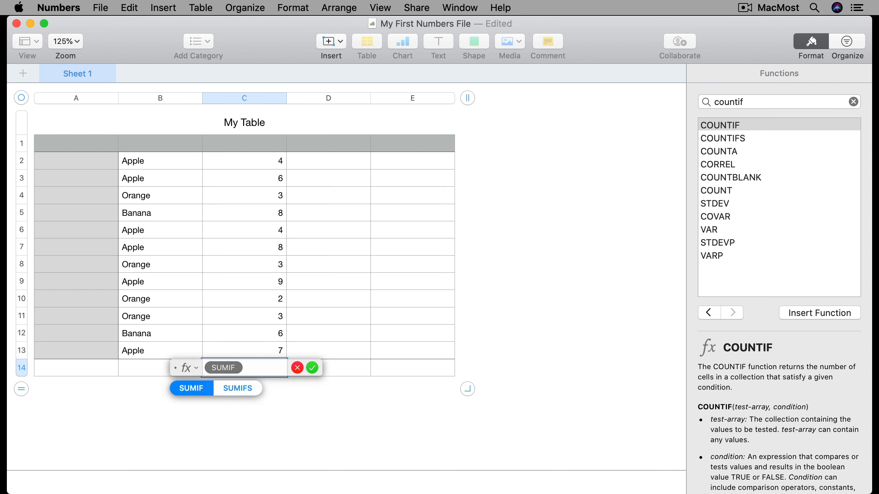
double_click(750, 101)
text(sumif)
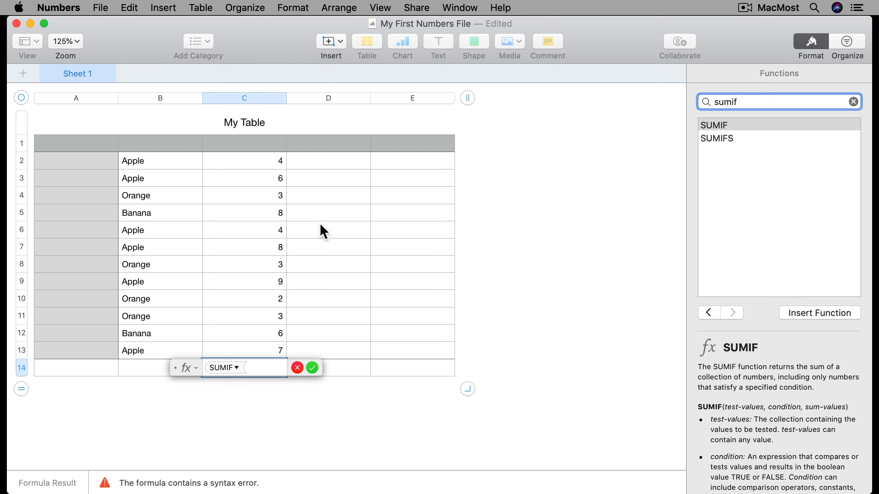
Complete the footer formula as SUMIF(B,"Apple",C), testing column B and summing column C
click(175, 100)
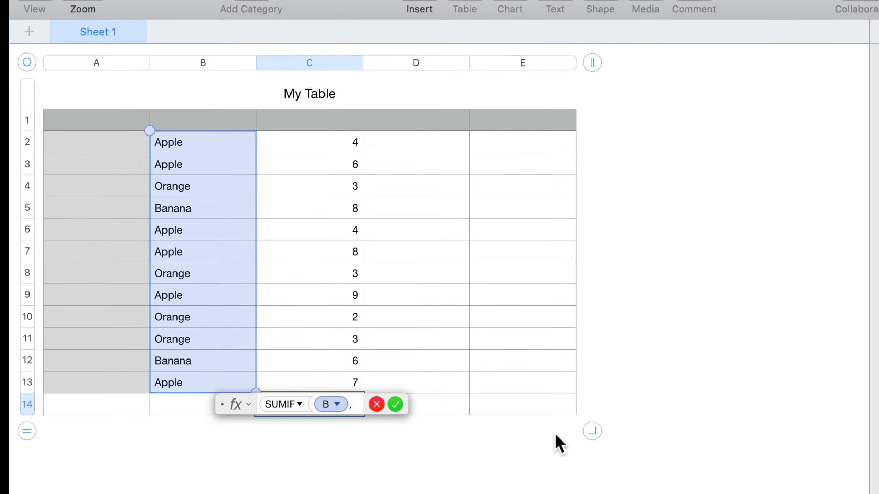
text(,"appl)
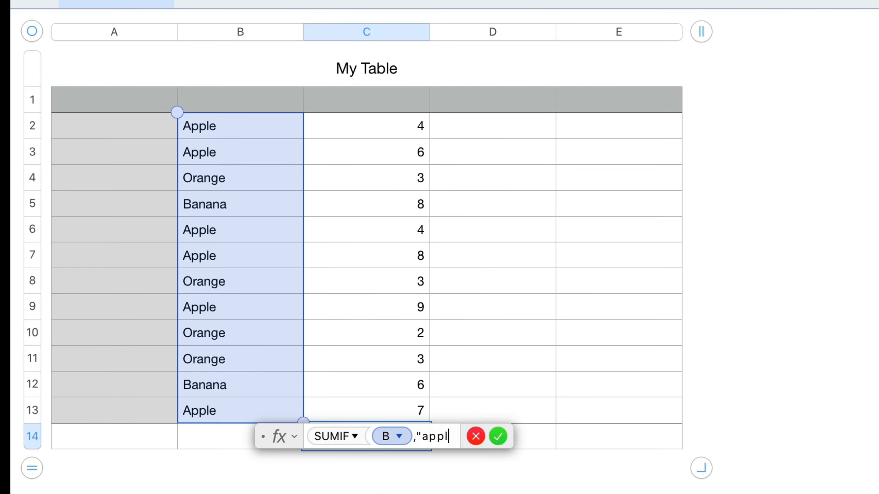
key(BackSpace)
key(BackSpace)
key(BackSpace)
key(BackSpace)
text(Apple",)
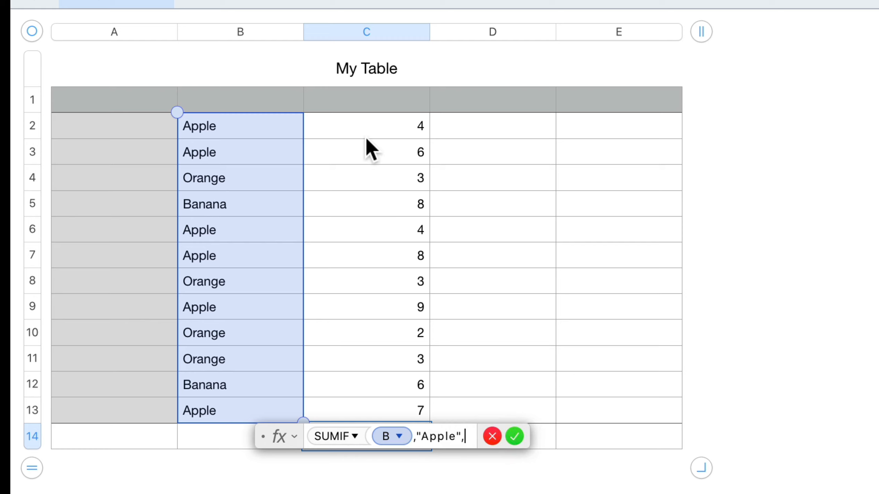
click(375, 28)
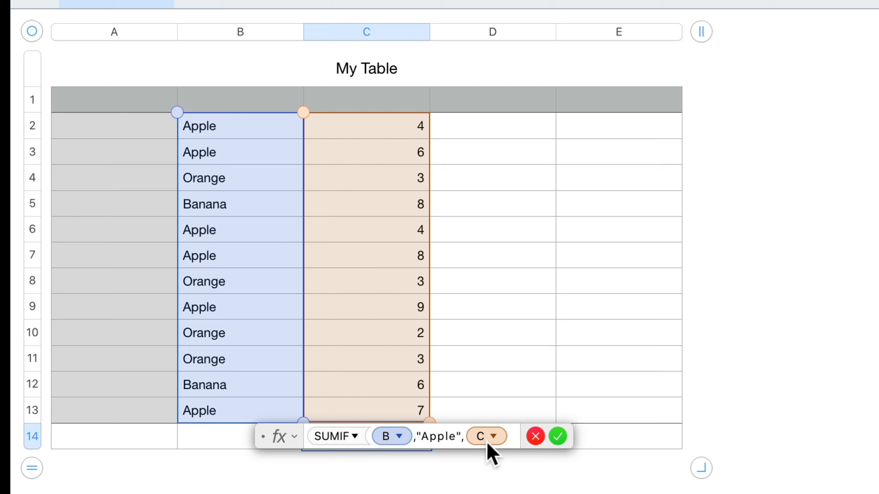
click(558, 437)
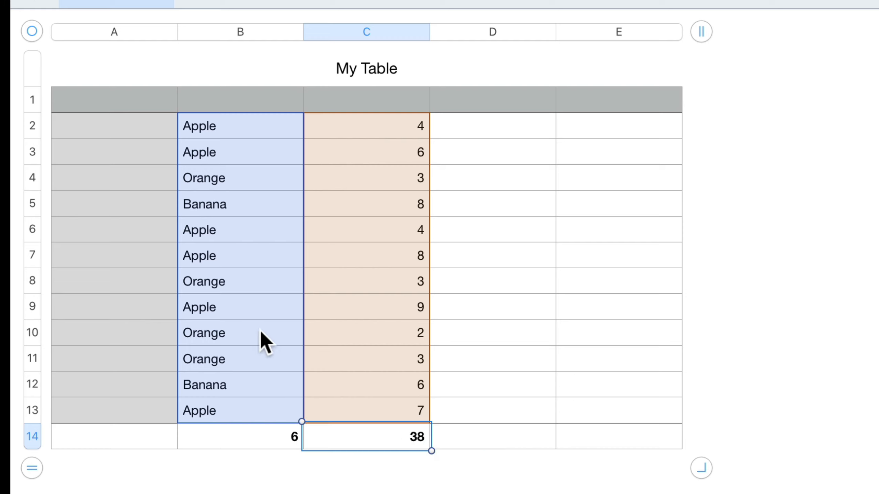
Set the value of the Orange entry in row 10, column C, to 3
click(230, 331)
click(349, 334)
text(3)
key(Return)
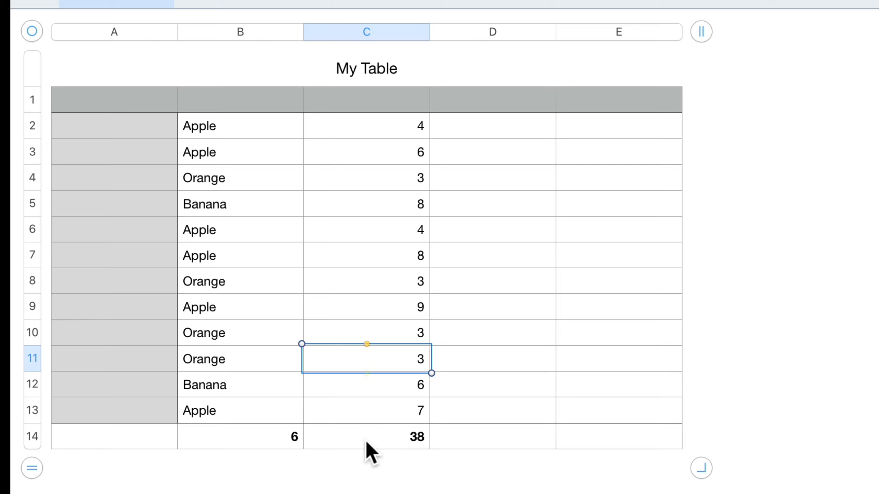
Set the Apple value in C7 to 9 and check the footer formula cells of columns B and C
click(395, 262)
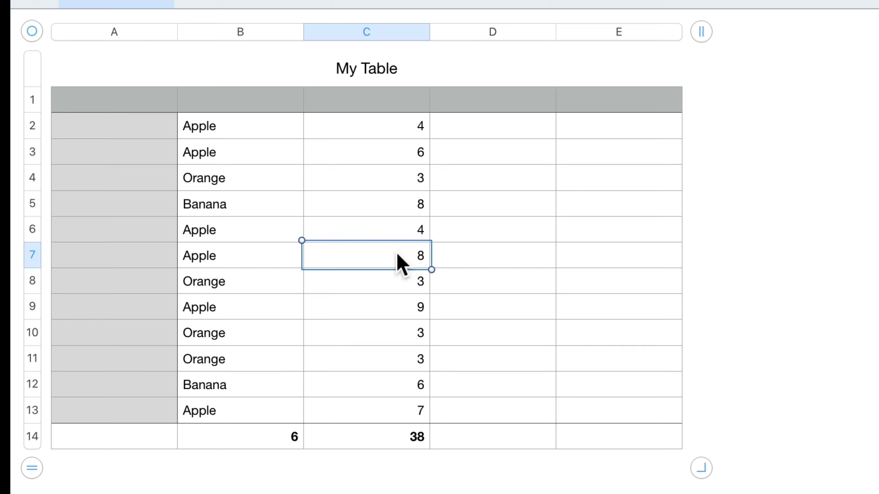
text(9)
key(Return)
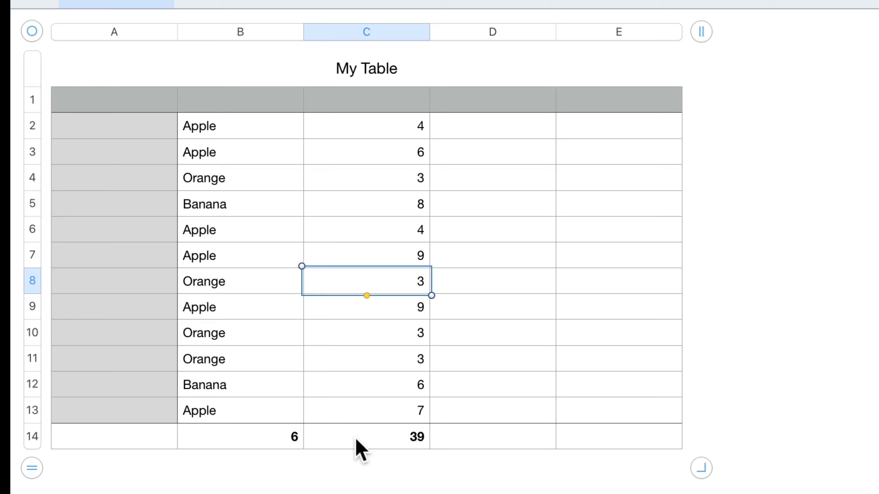
click(286, 438)
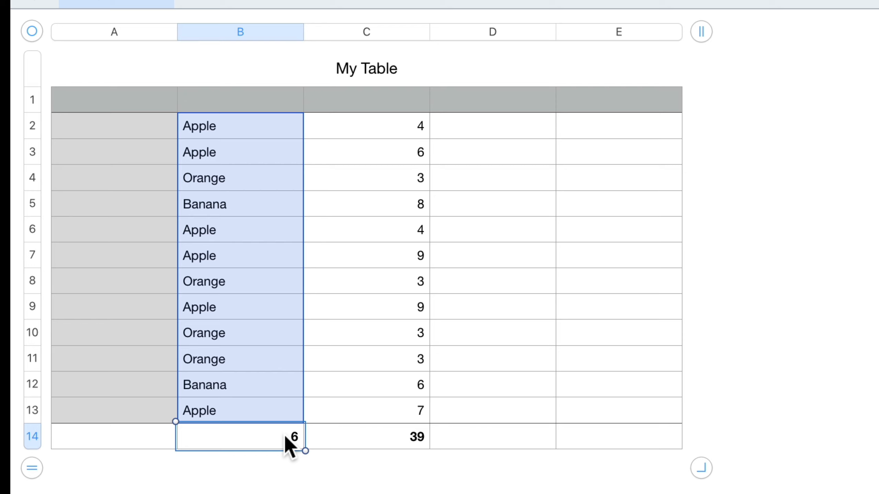
click(387, 437)
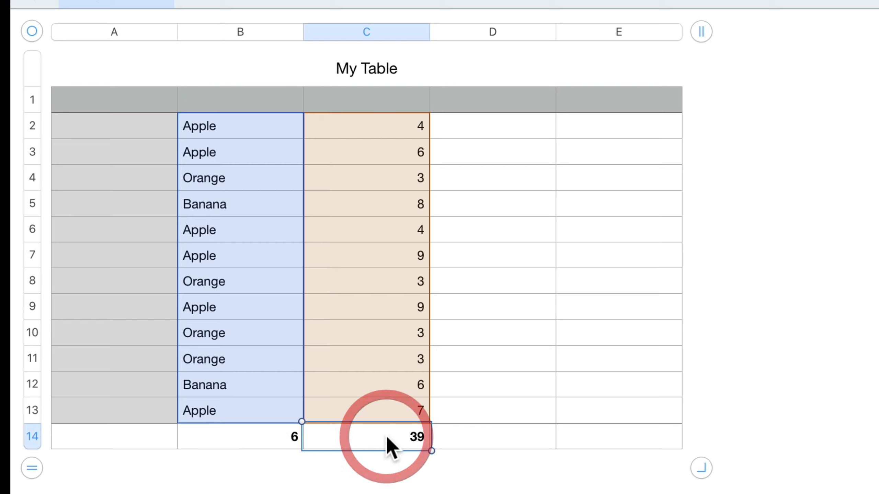